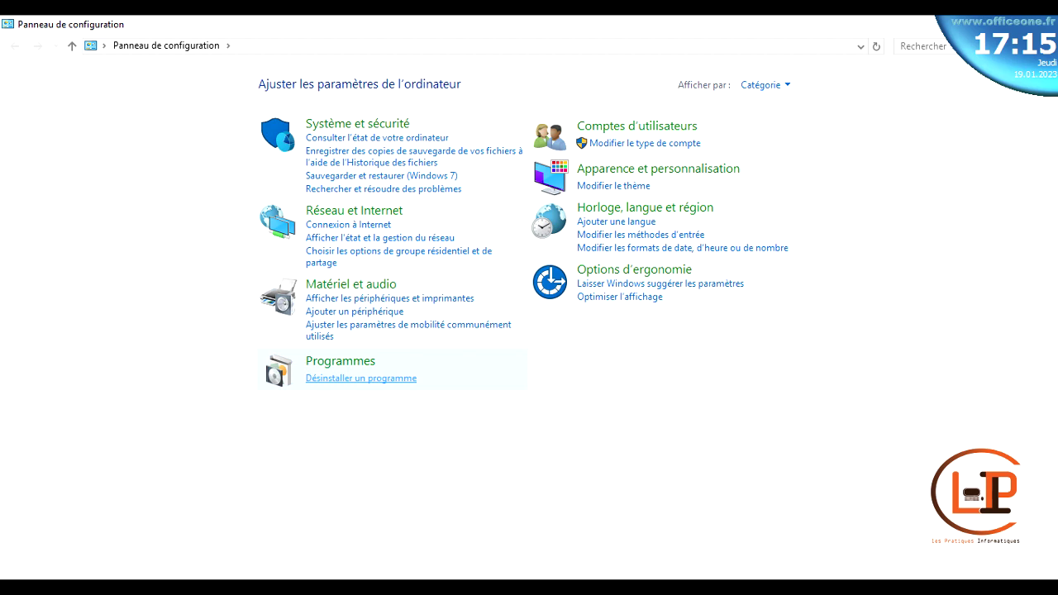
Step: Find Opera Stable 42.0.2393.137 among the installed programs and launch its uninstaller
scroll(463, 355, "down", 4)
scroll(463, 356, "down", 2)
scroll(463, 356, "up", 6)
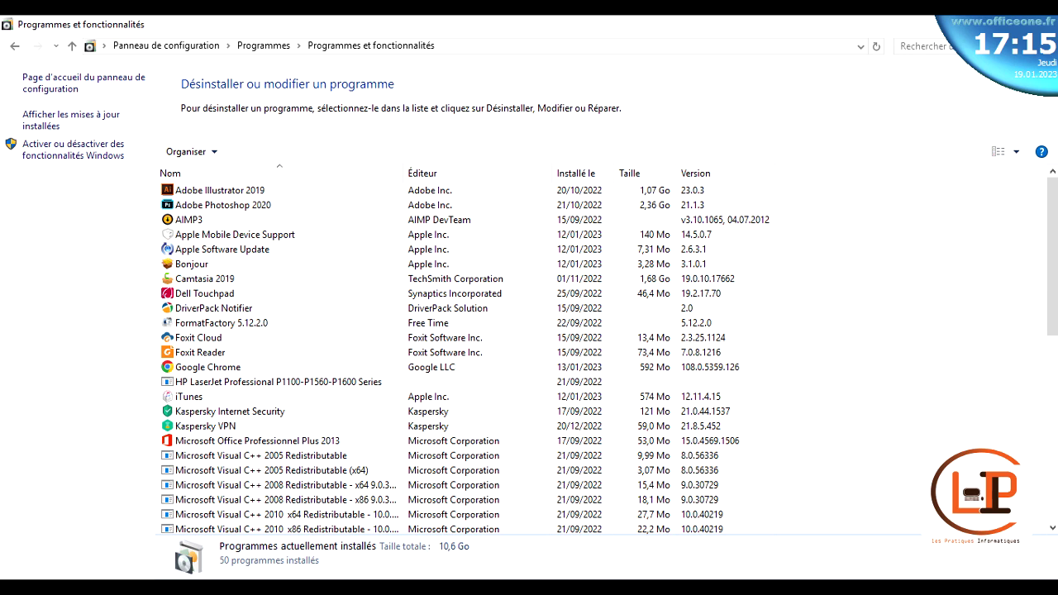
scroll(463, 356, "down", 9)
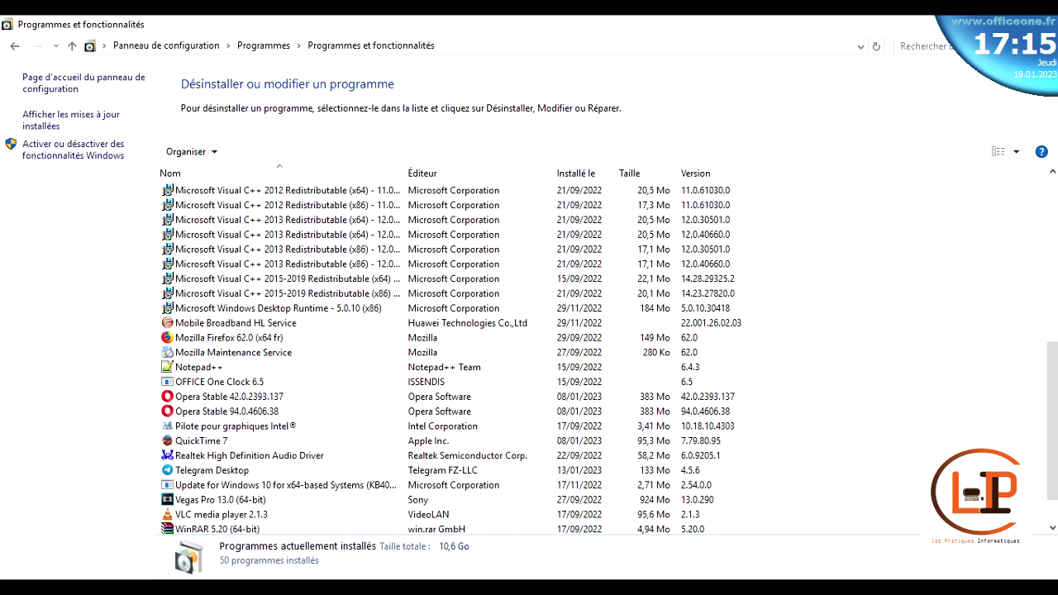
scroll(463, 355, "down", 1)
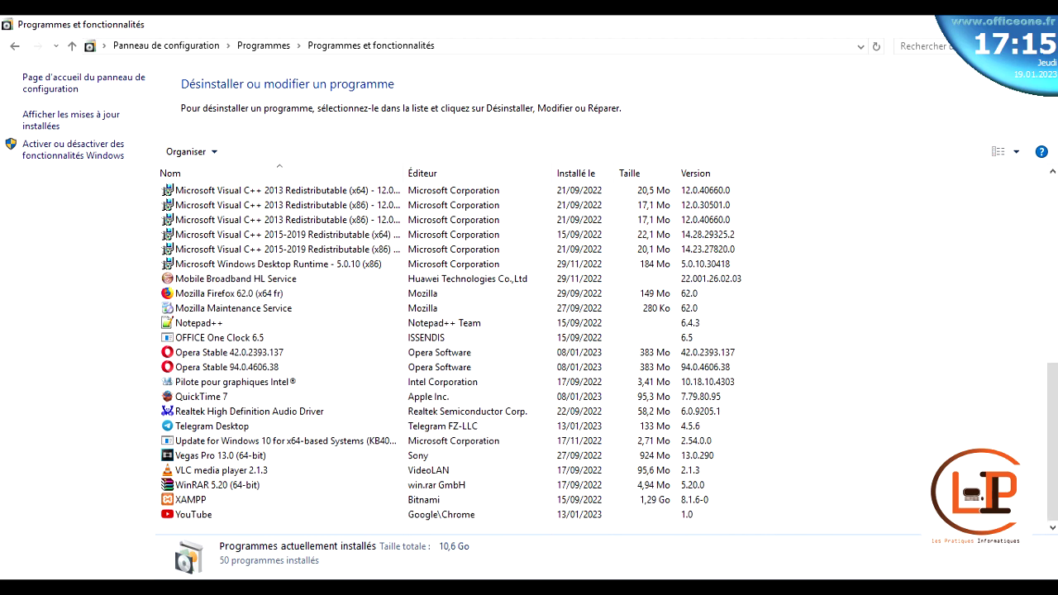
left_click(229, 293)
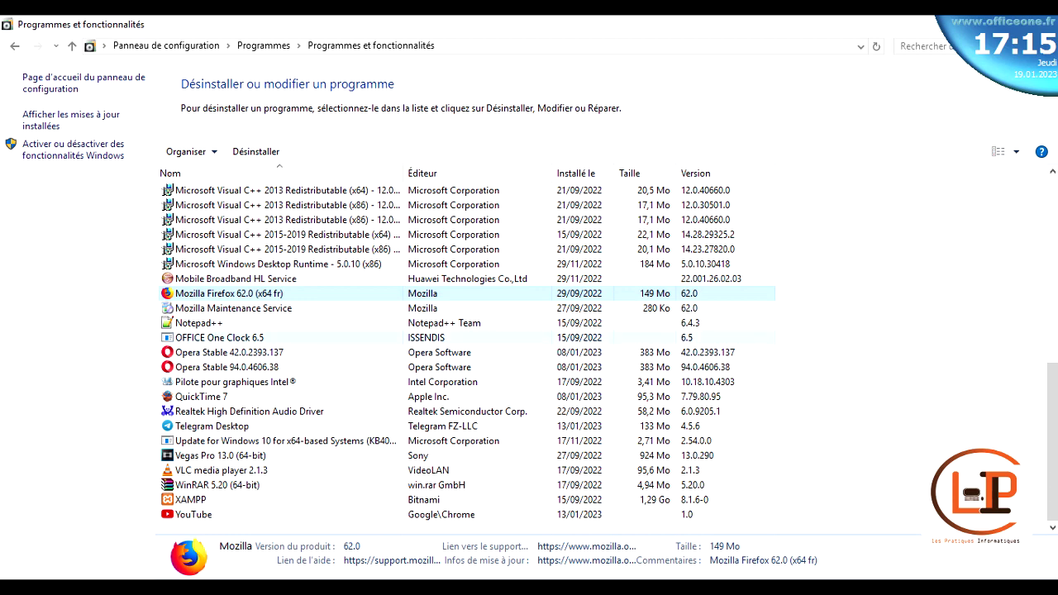
left_click(229, 352)
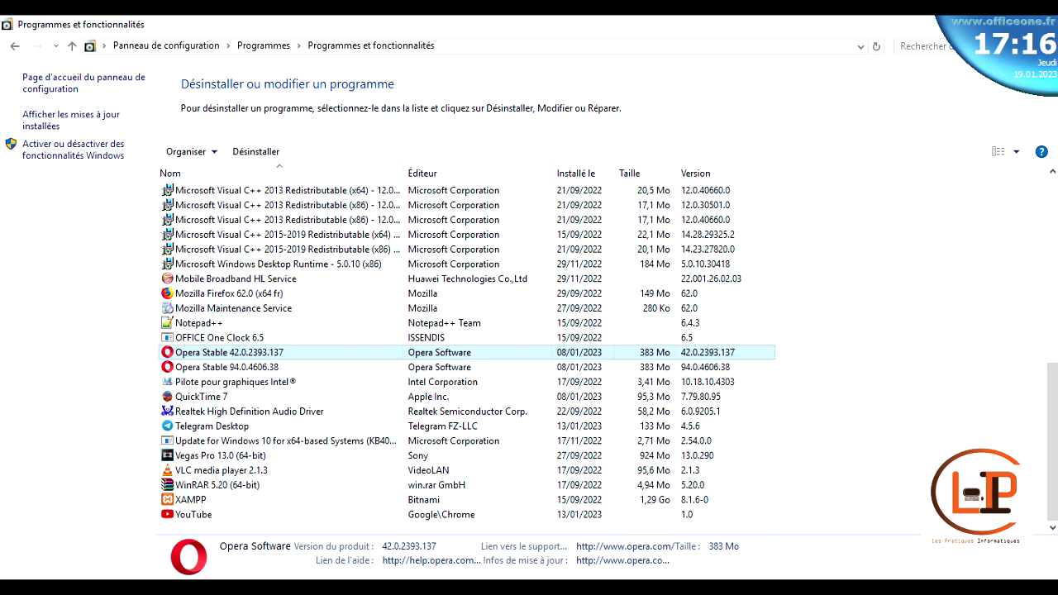
left_click(279, 164)
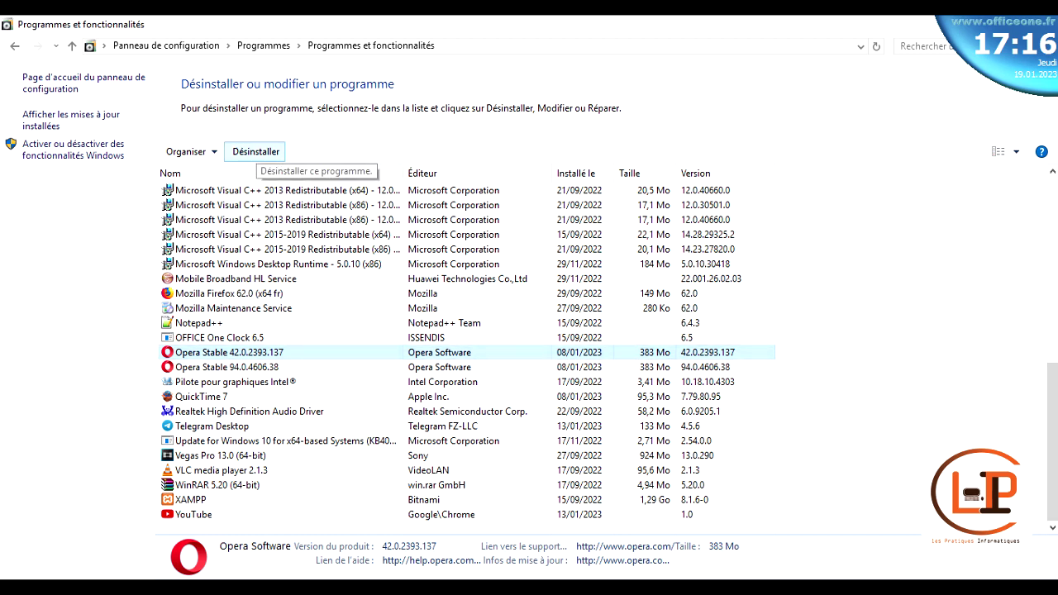
left_click(255, 152)
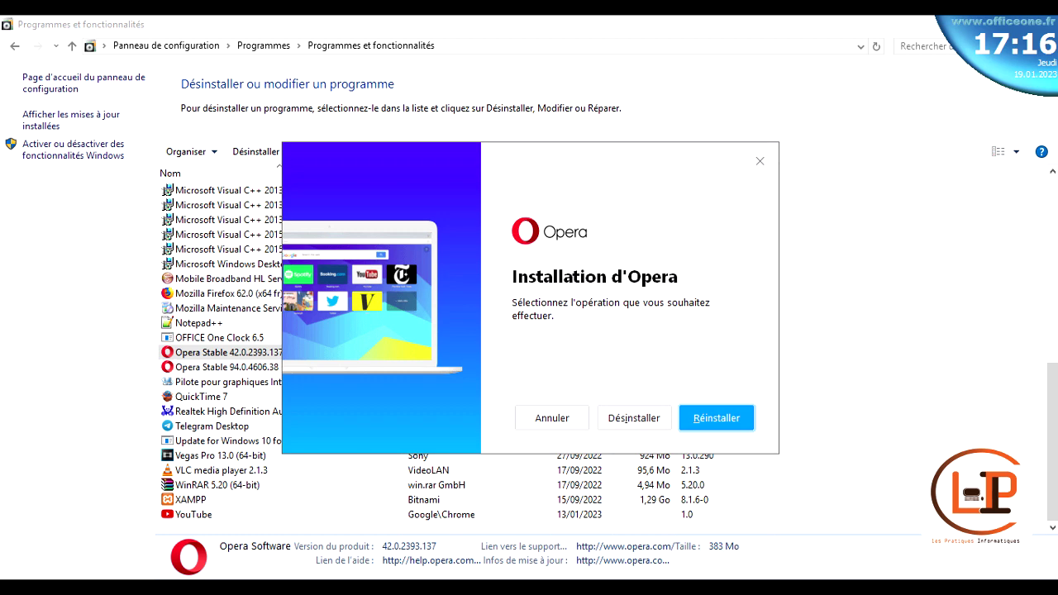
Step: Choose to uninstall Opera instead of reinstalling it, and confirm the removal
left_click(633, 418)
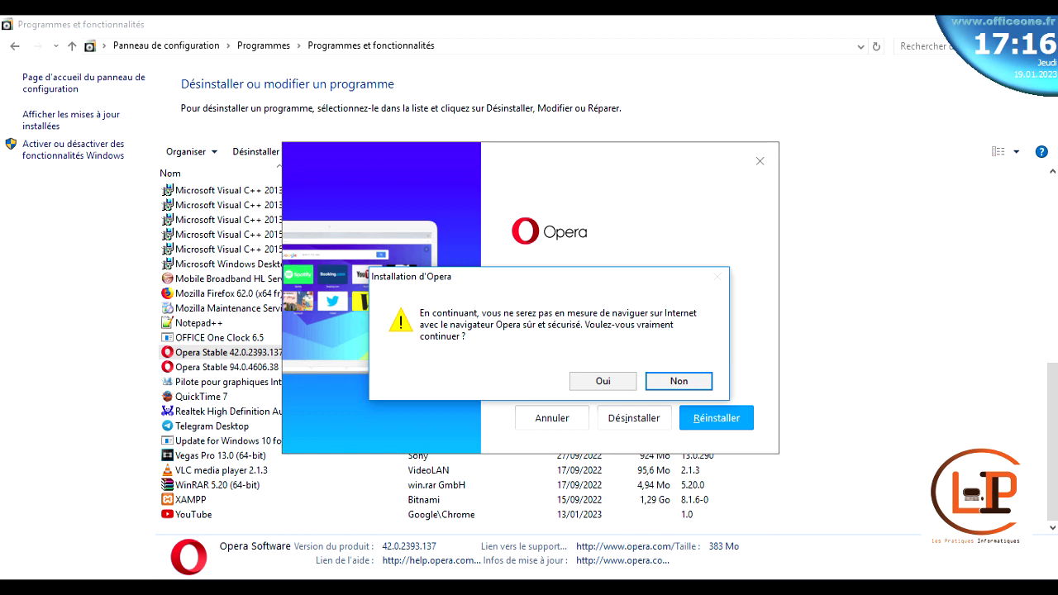
key("Left")
key("Return")
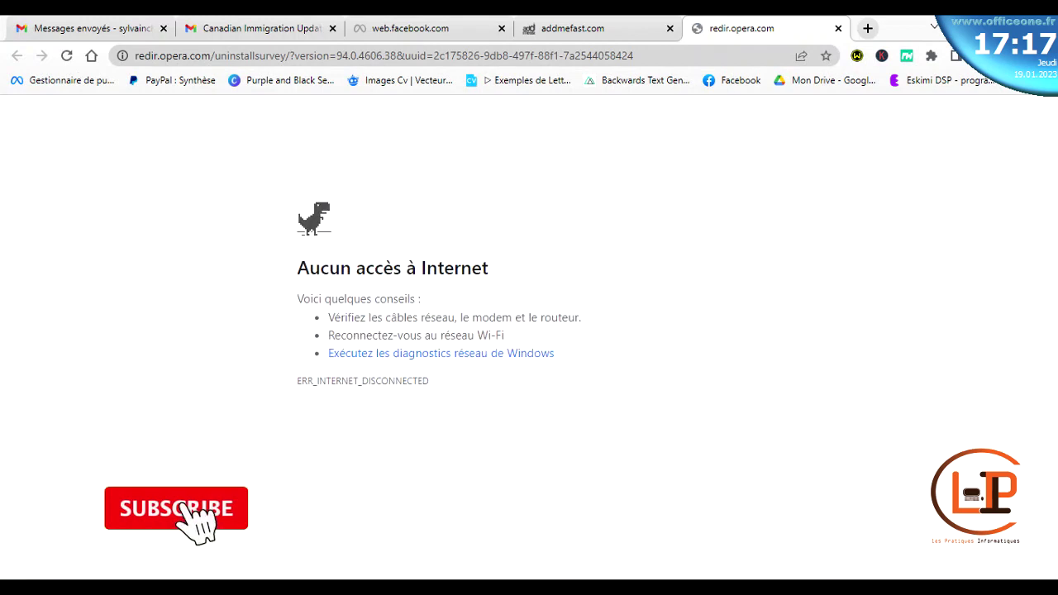
Step: Switch back to the Programmes et fonctionnalités window and refresh the list of installed programs
mouse_move(765, 589)
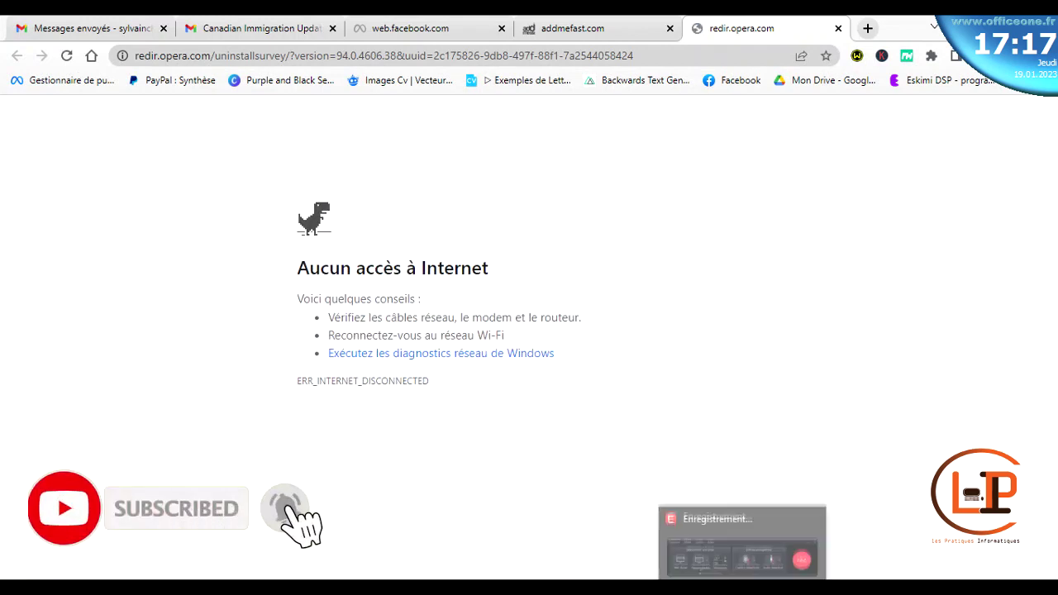
left_click(820, 539)
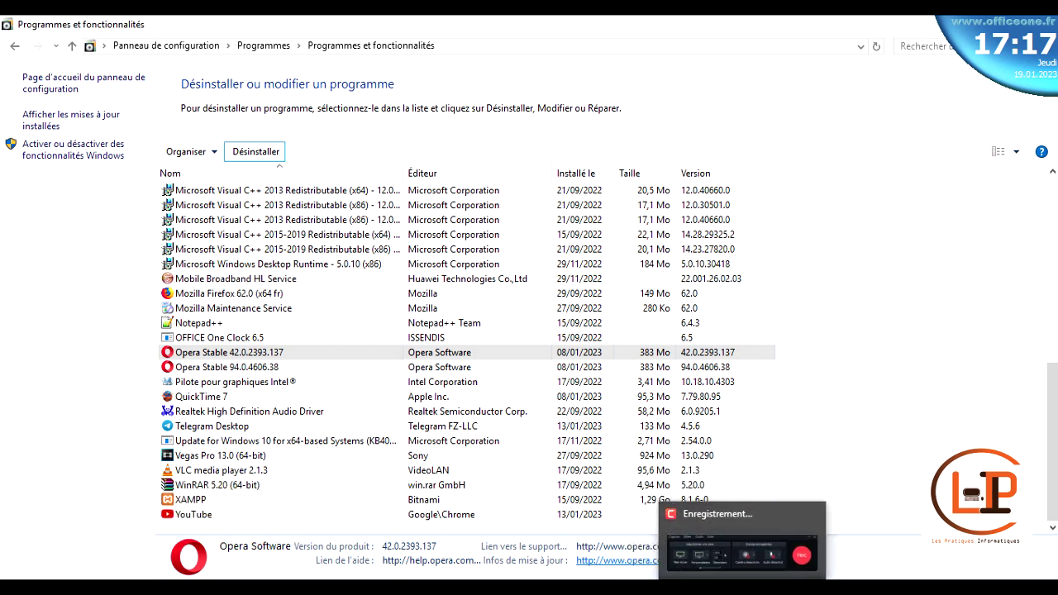
mouse_move(579, 589)
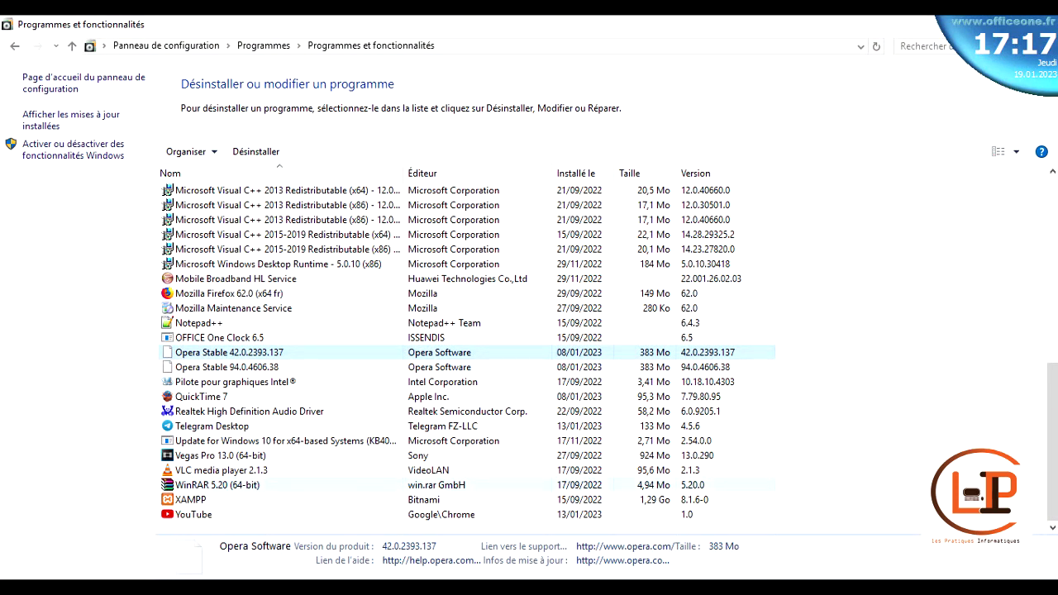
right_click(832, 300)
left_click(859, 363)
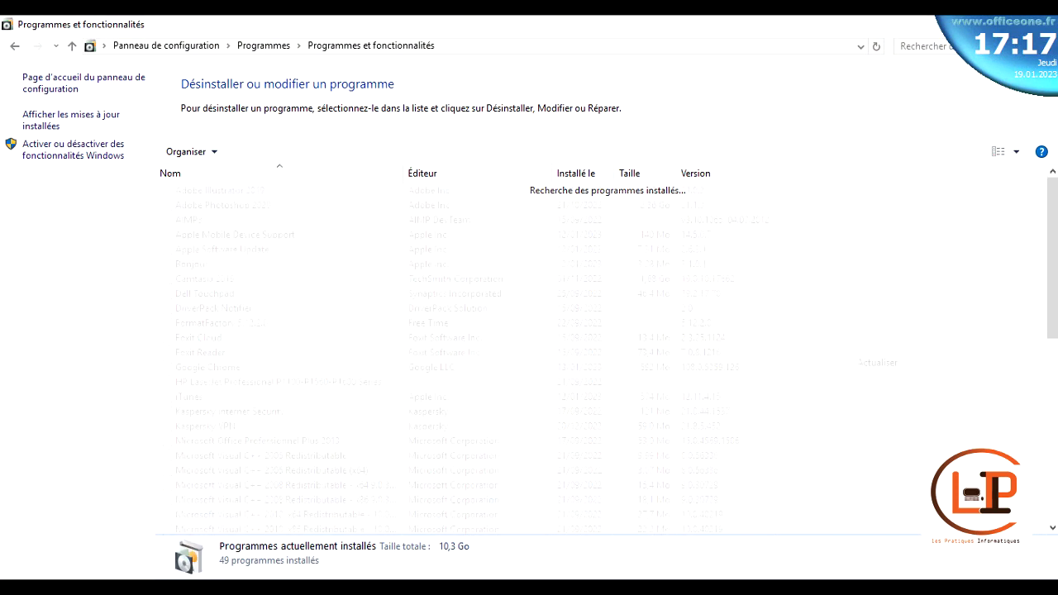
scroll(467, 337, "down", 8)
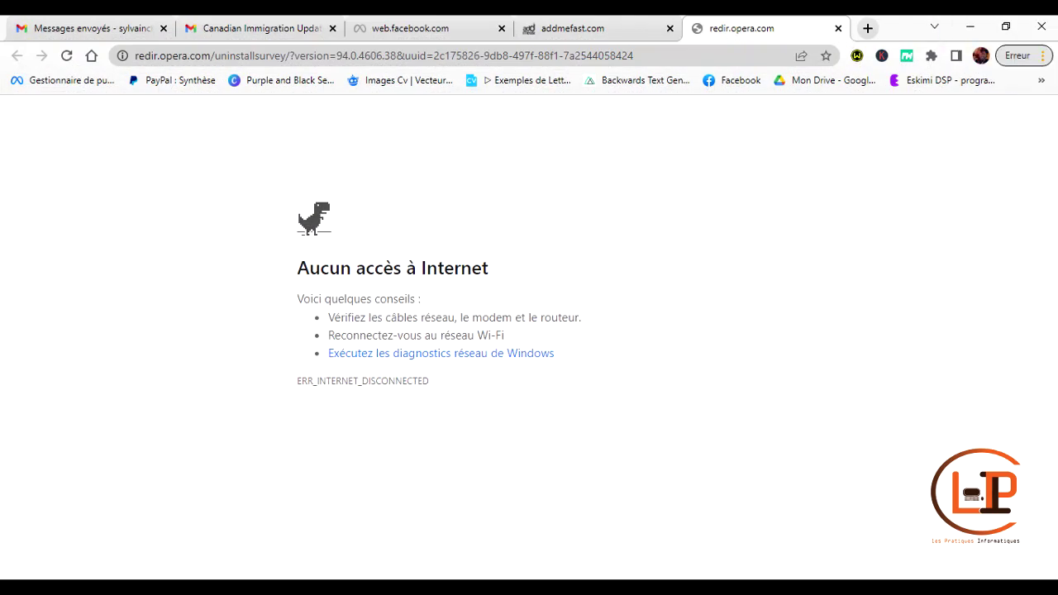
Step: Close the browser window showing the Opera uninstall survey and refresh the installed programs list again
left_click(1040, 24)
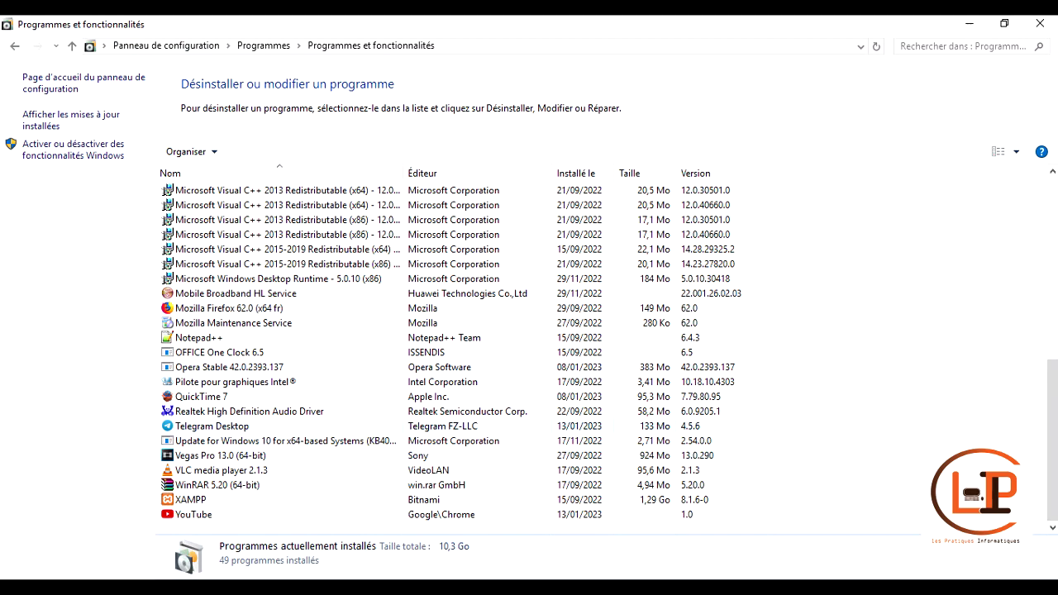
right_click(810, 339)
left_click(860, 401)
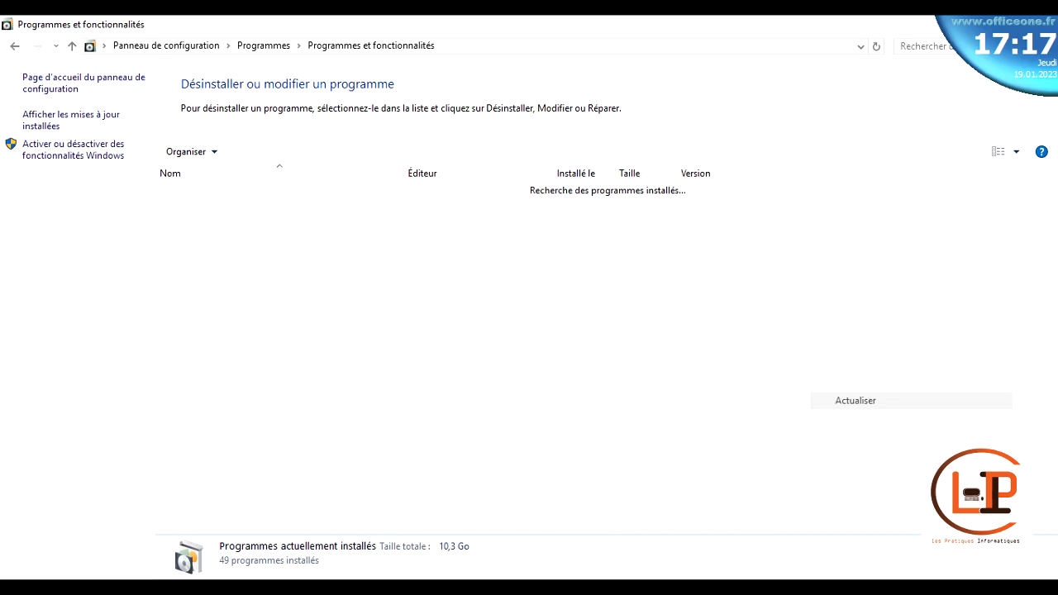
scroll(463, 355, "down", 9)
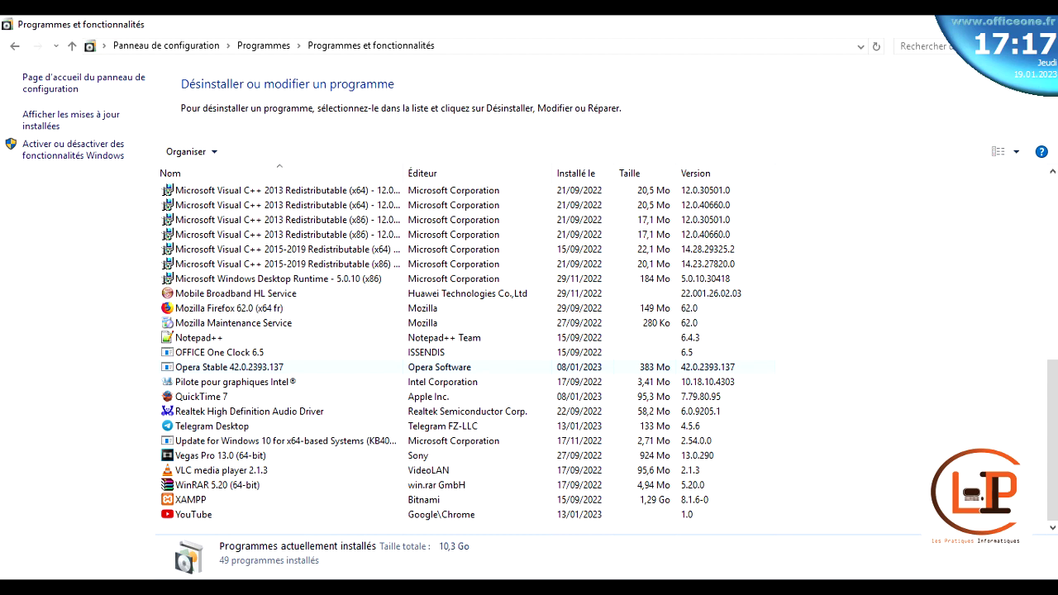
Step: Remove the remaining Opera Stable 42.0.2393.137 entry, confirm the removal, and refresh the installed programs list
double_click(229, 367)
left_click(568, 329)
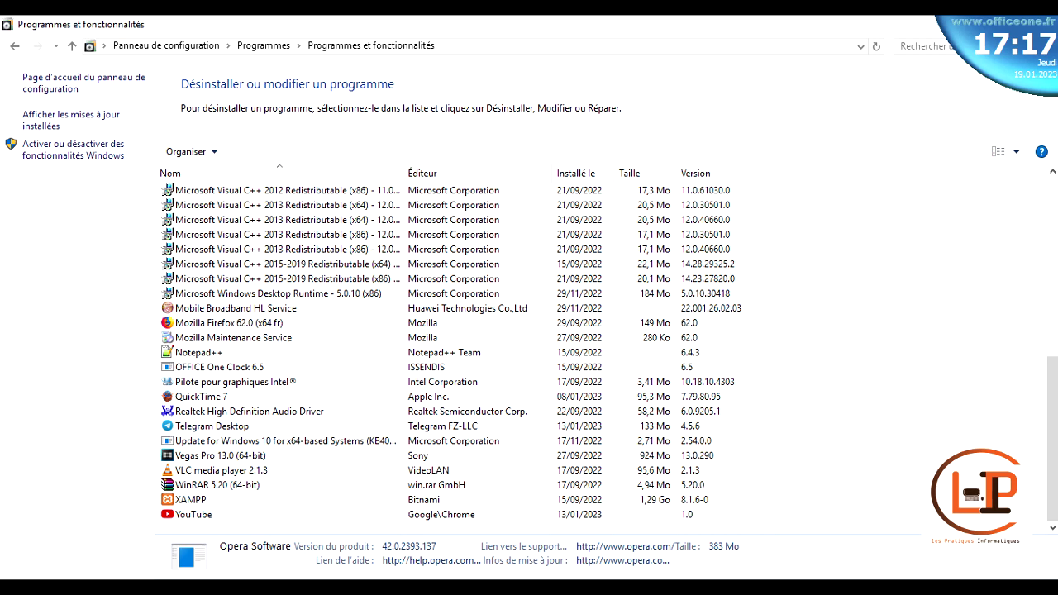
right_click(852, 306)
left_click(889, 370)
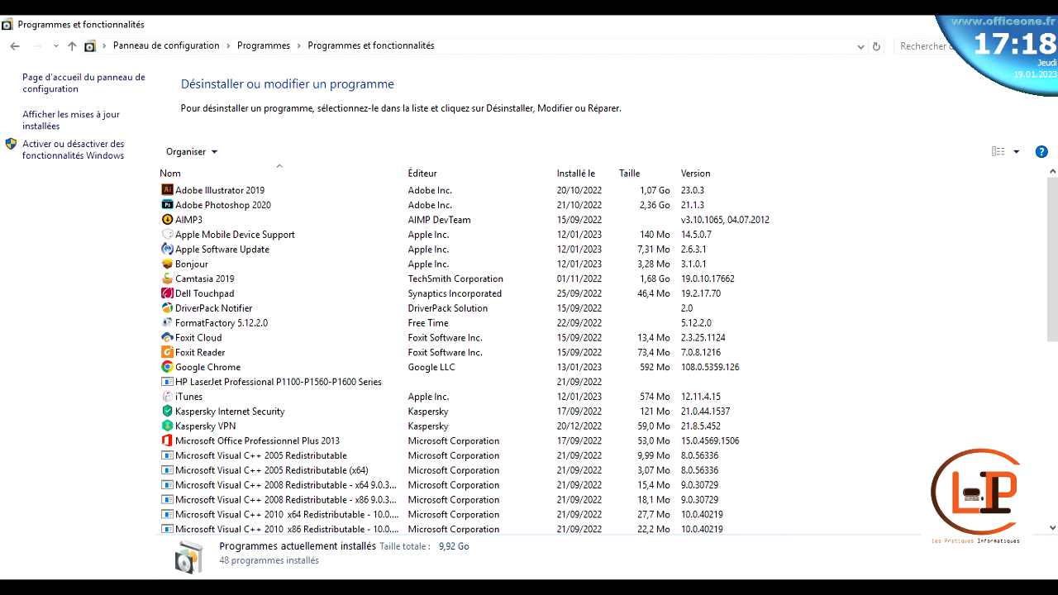
Step: Uninstall HP LaserJet Professional P1100-P1560-P1600 Series, finish its uninstaller, and check the program list
left_click(279, 382)
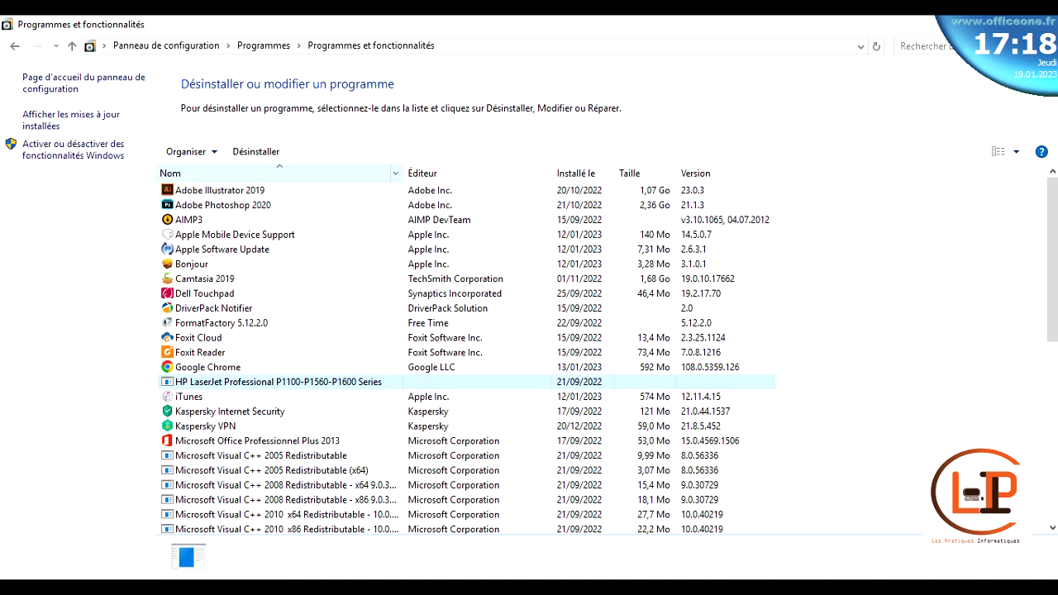
key("shift+F10")
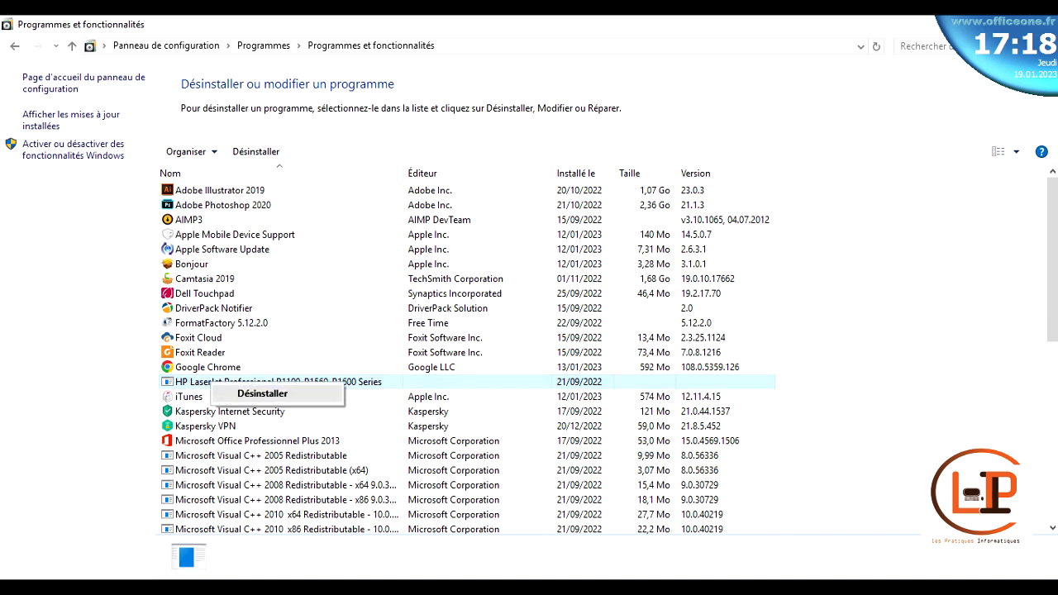
key("Return")
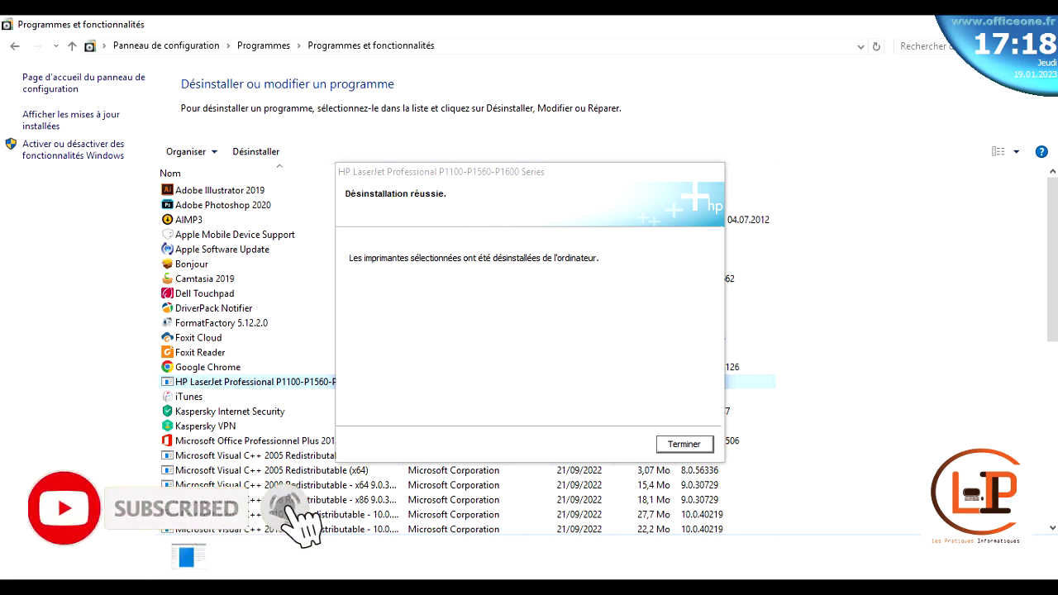
key("Return")
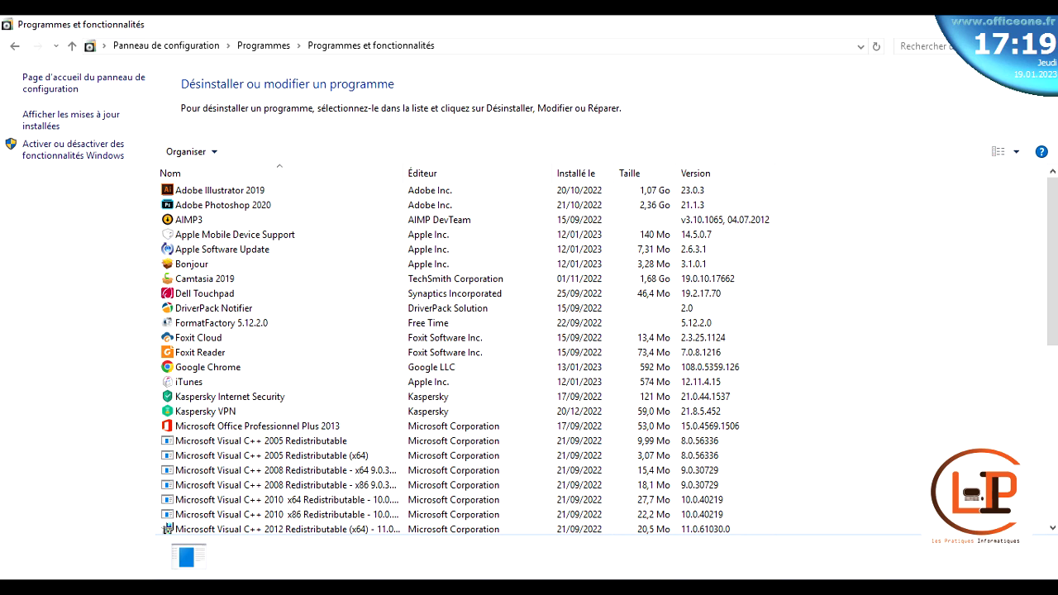
scroll(529, 356, "down", 5)
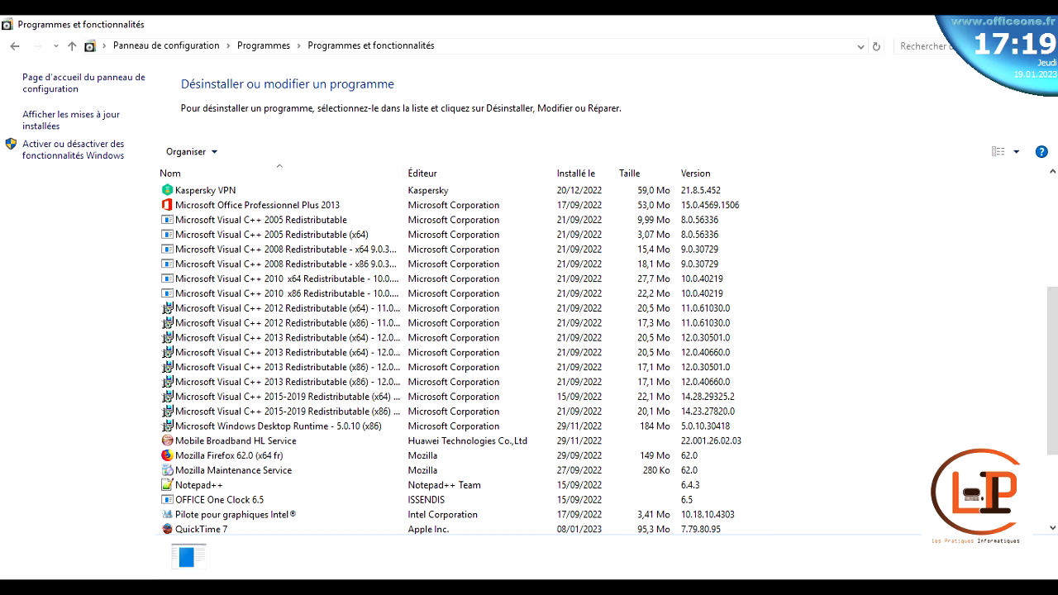
scroll(529, 355, "up", 5)
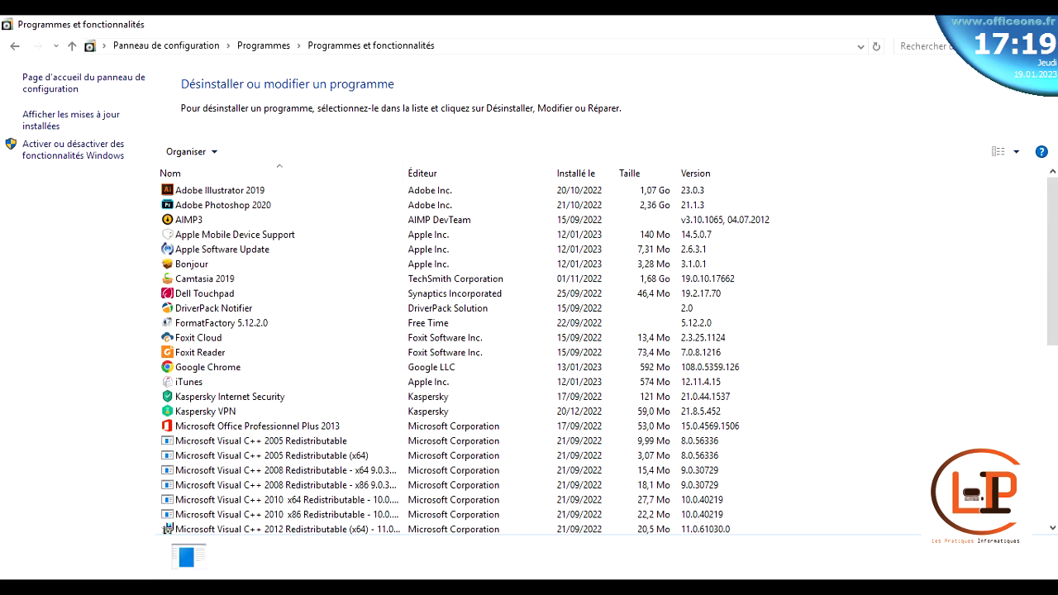